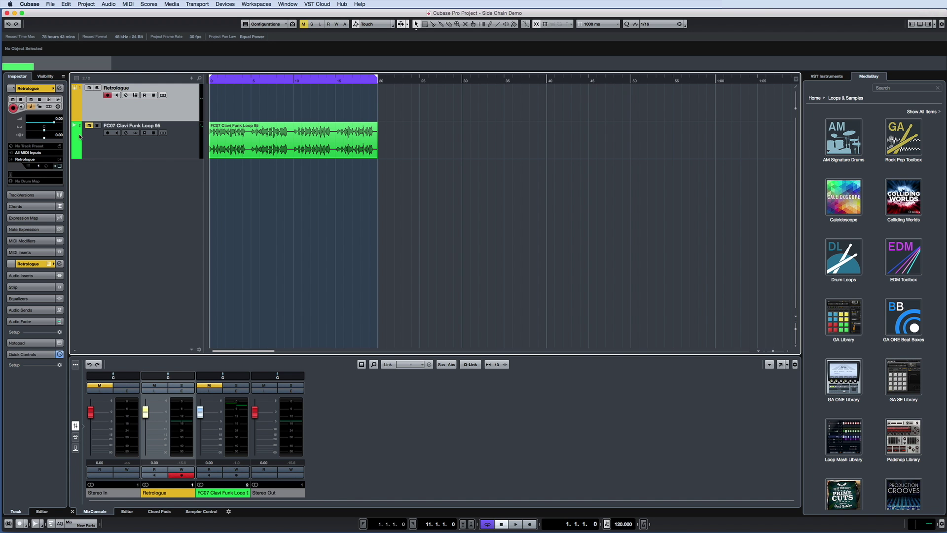
Step: Route the FC07 Clavi Funk Loop 95 track's output to Side-chains > 01 - Retrologue
left_click(60, 166)
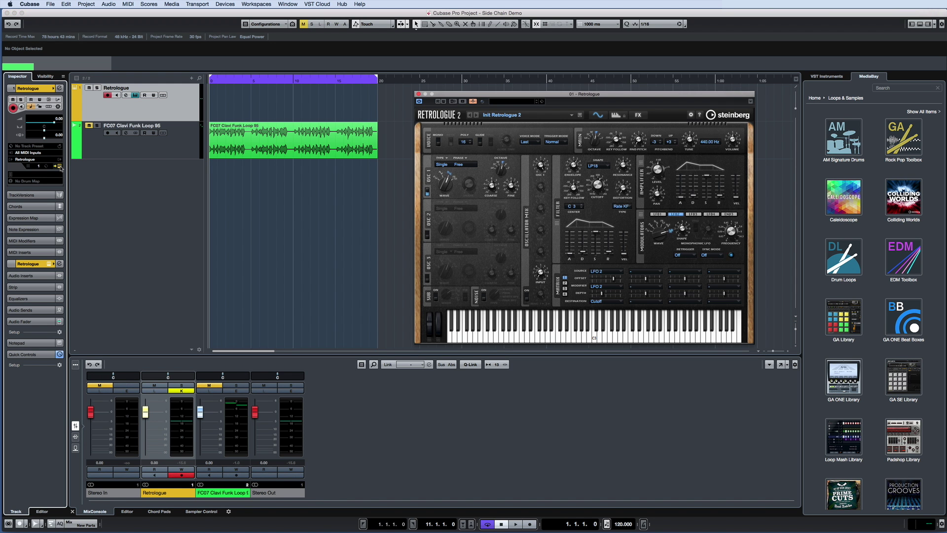
left_click(166, 150)
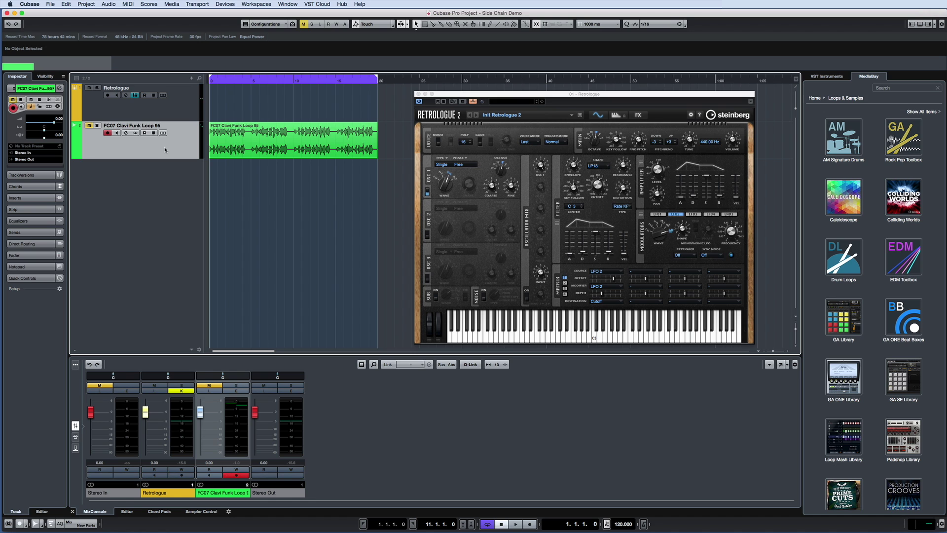
left_click(26, 160)
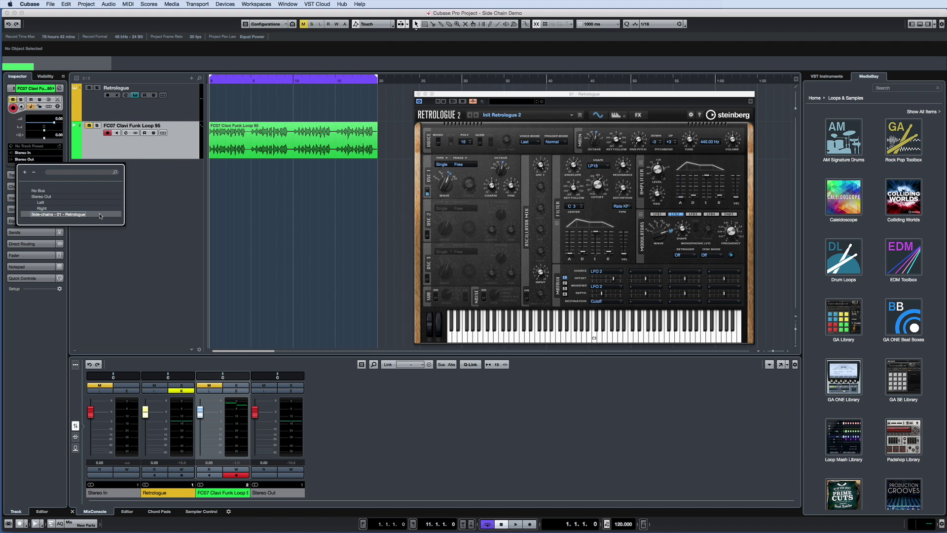
left_click(101, 215)
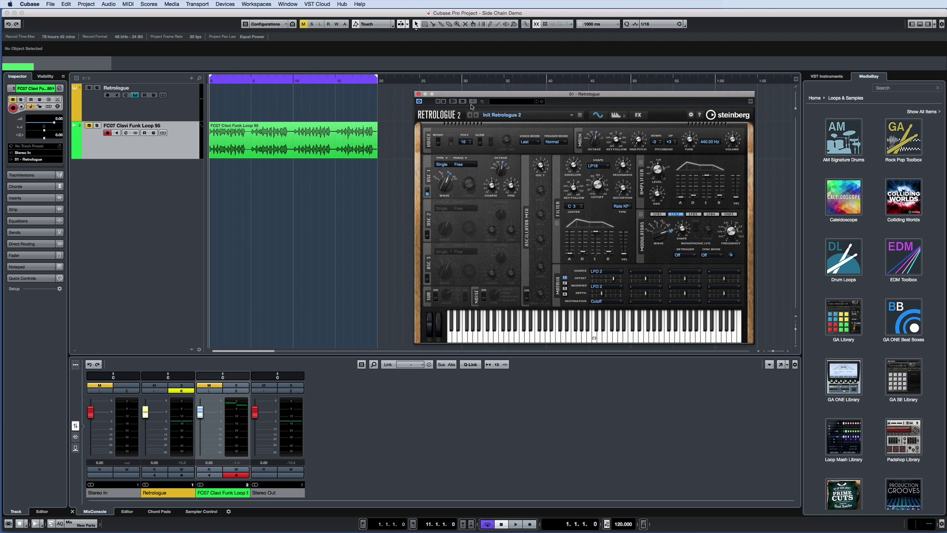
Step: Enable Retrologue's side-chain input and reassign the Clavi output to Retrologue's side-chain
left_click(472, 102)
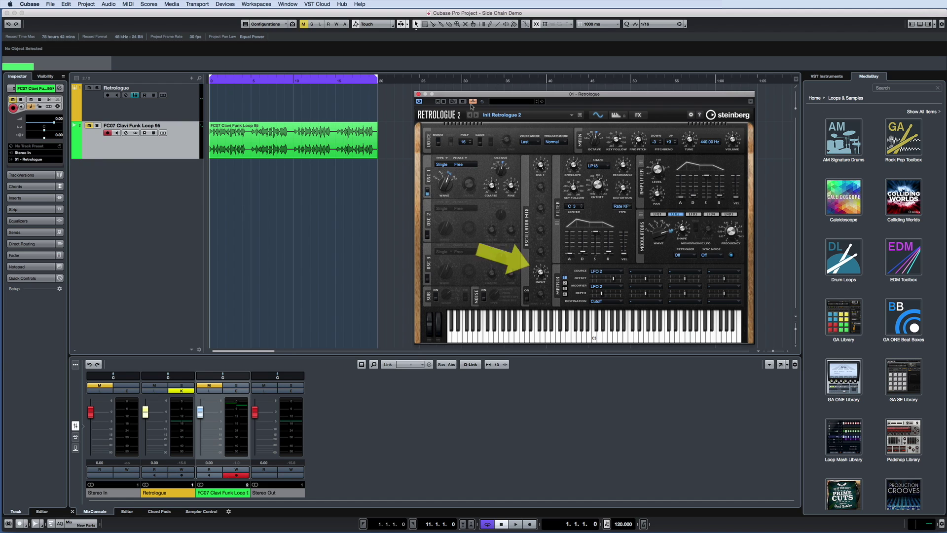
left_click(77, 155)
left_click(27, 159)
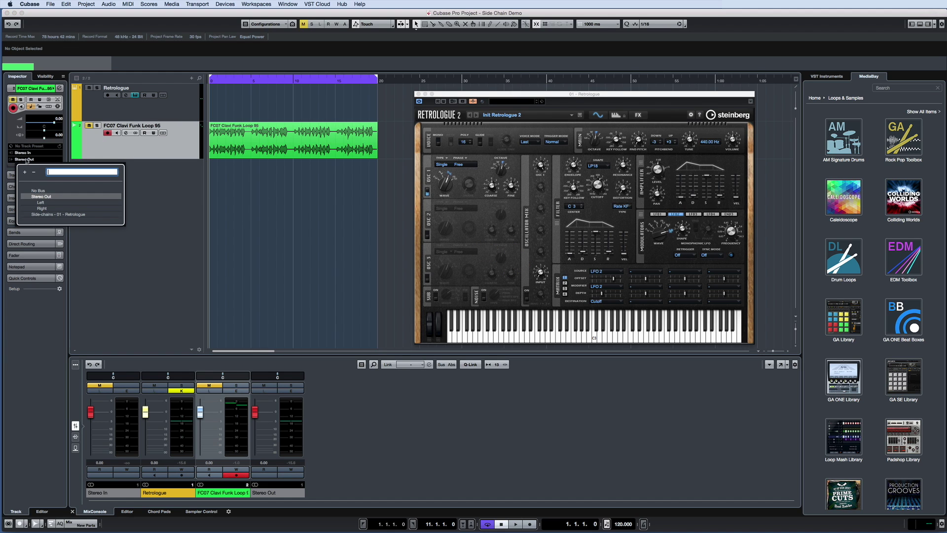
left_click(100, 215)
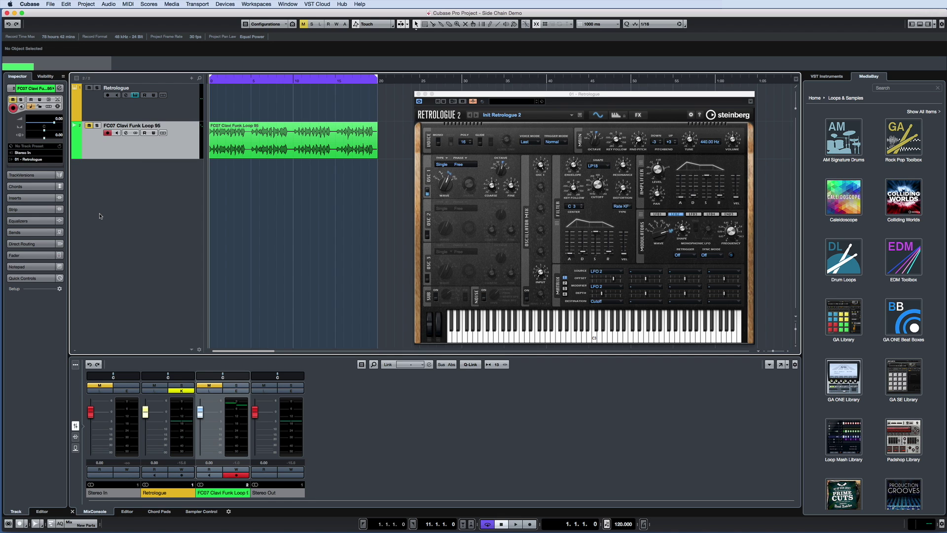
Step: Turn off Retrologue's OSC 1 during playback, then replay to hear the filtered Clavi loop
left_click(144, 106)
key("space")
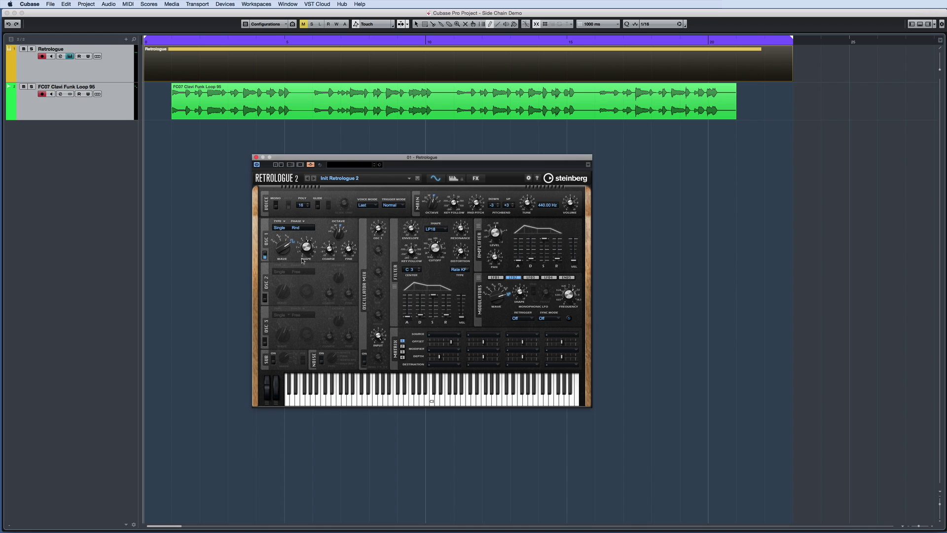
left_click(265, 256)
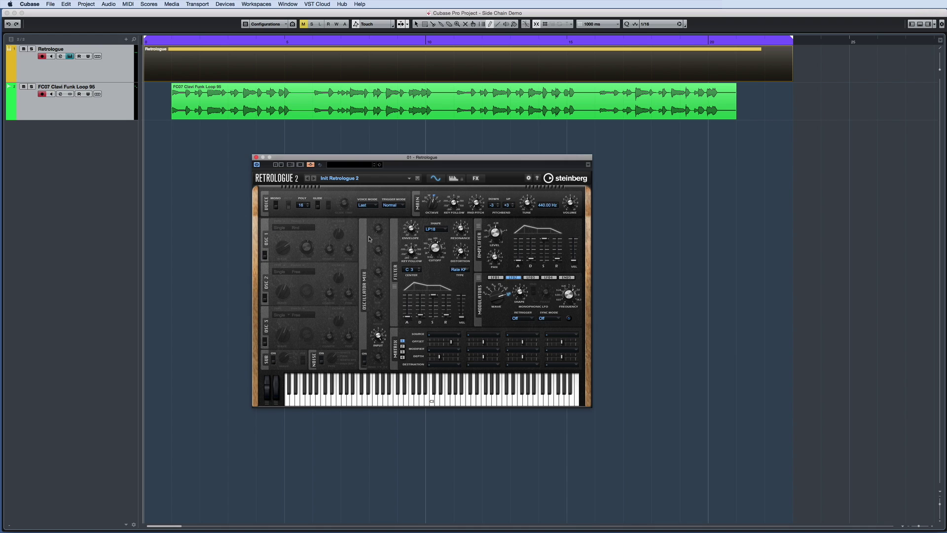
key("space")
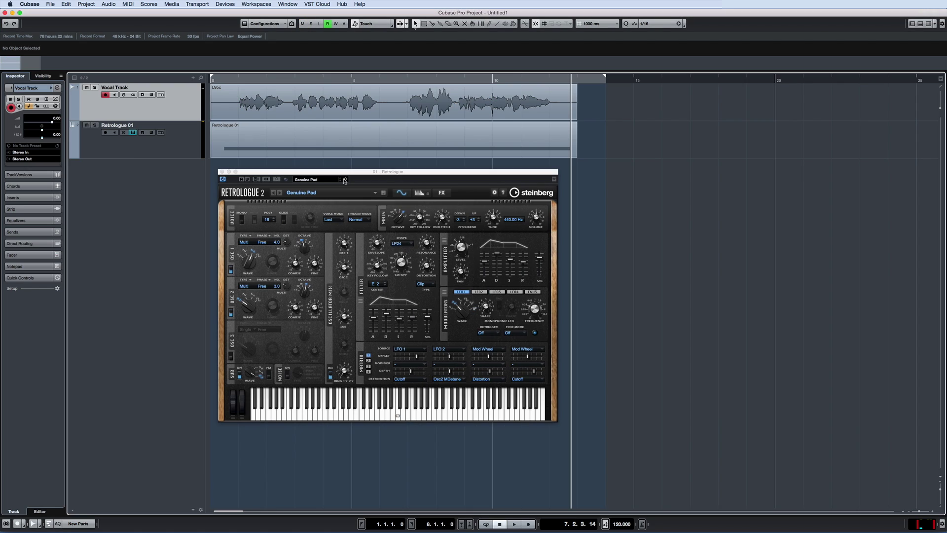
Step: Load the Goa Lead preset from Retrologue's Arpeggio presets
left_click(346, 179)
left_click(350, 187)
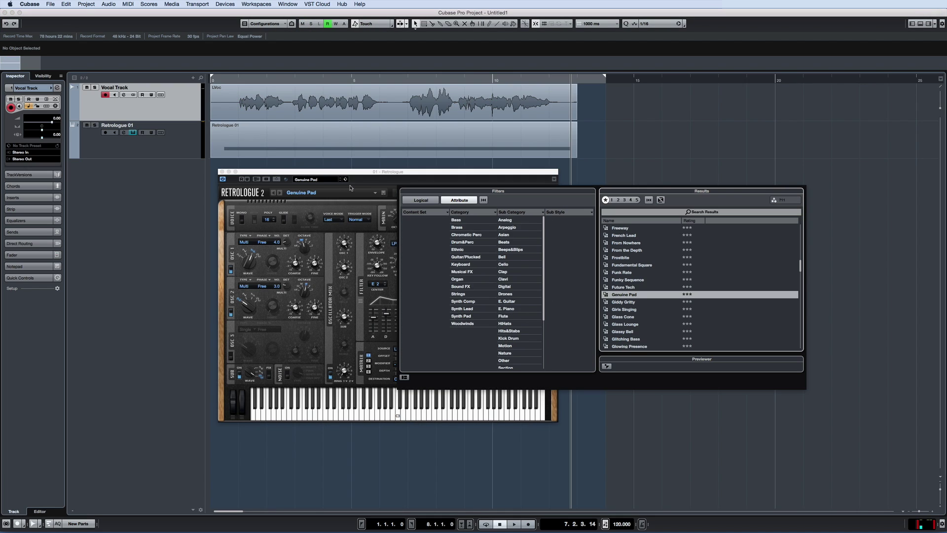
left_click(507, 227)
double_click(643, 251)
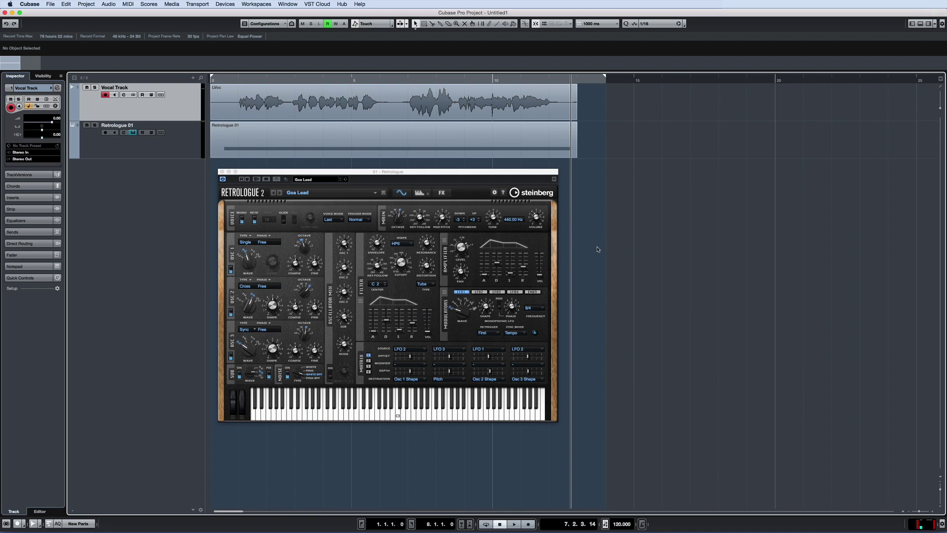
Step: Enable side-chain, route the Vocal Track output to 01 - Retrologue, and play from bar 1
left_click(276, 180)
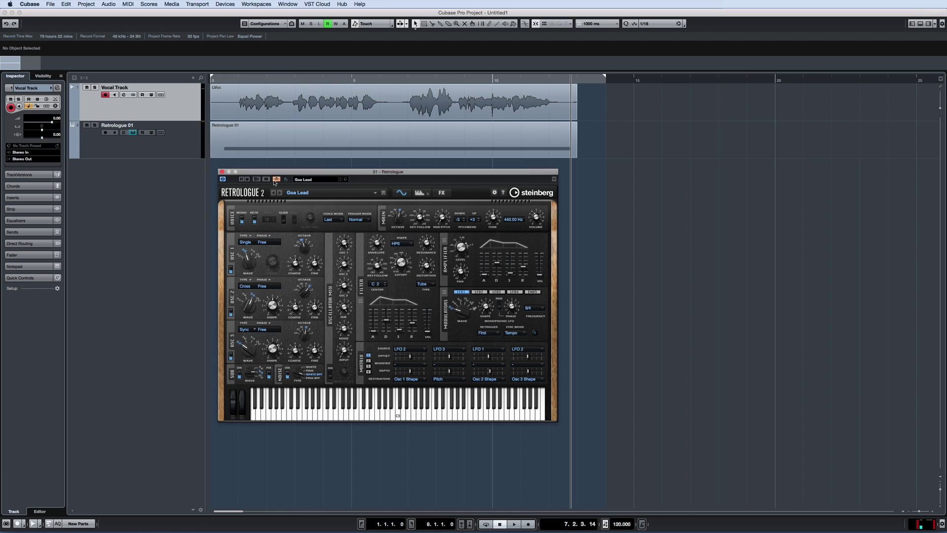
left_click(20, 159)
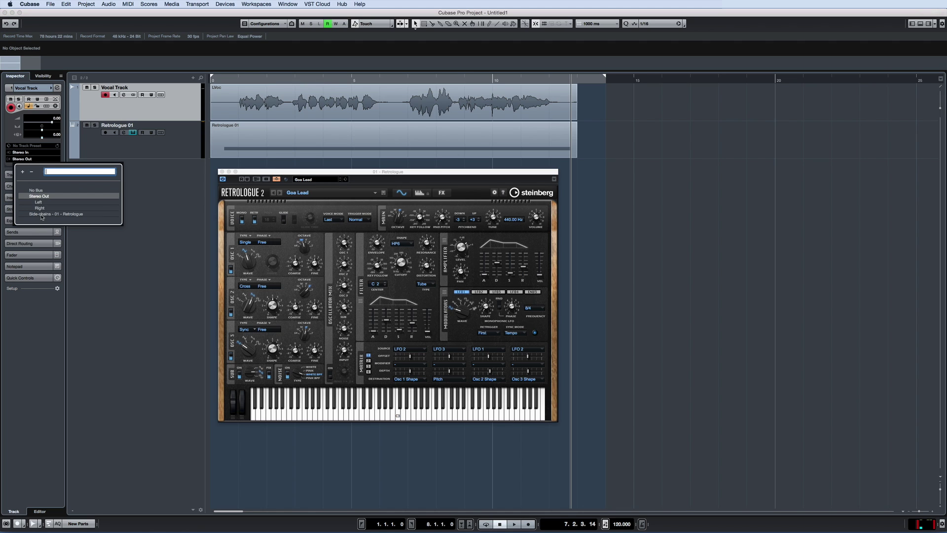
left_click(42, 214)
left_click(335, 300)
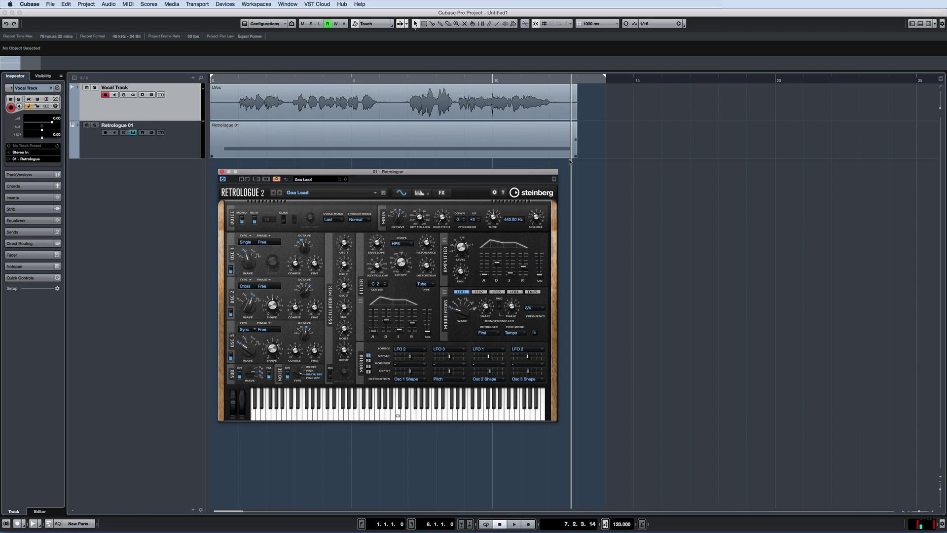
key("period")
key("space")
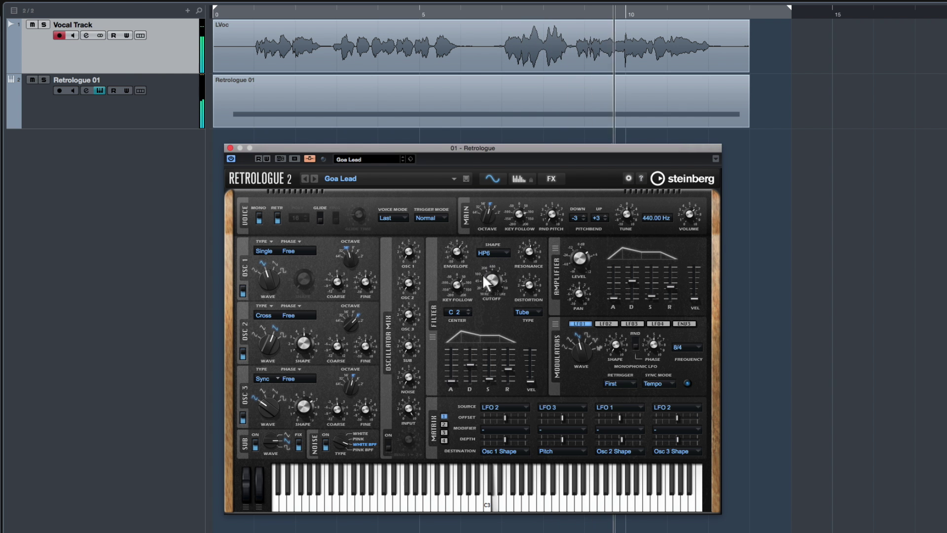
Step: Set the Vocal Track's output back to Stereo Out
left_click(606, 324)
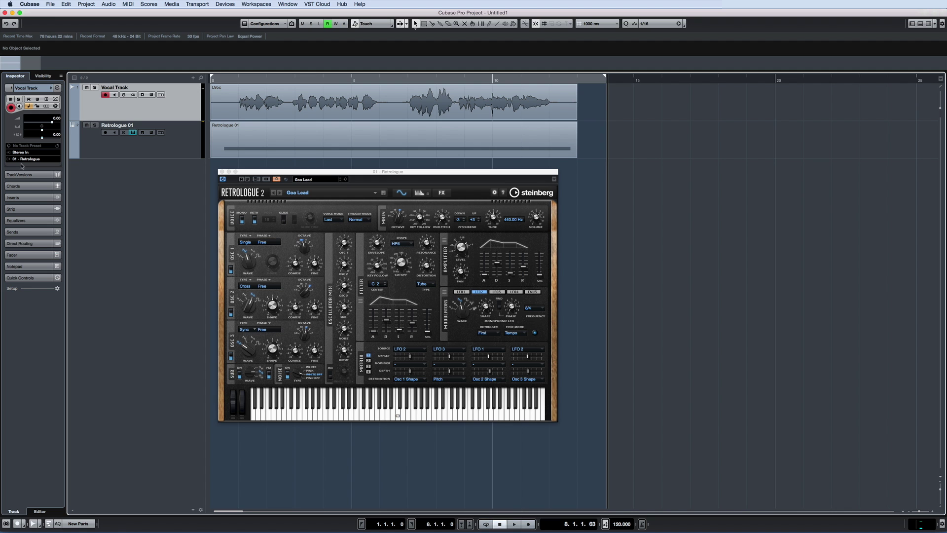
left_click(23, 159)
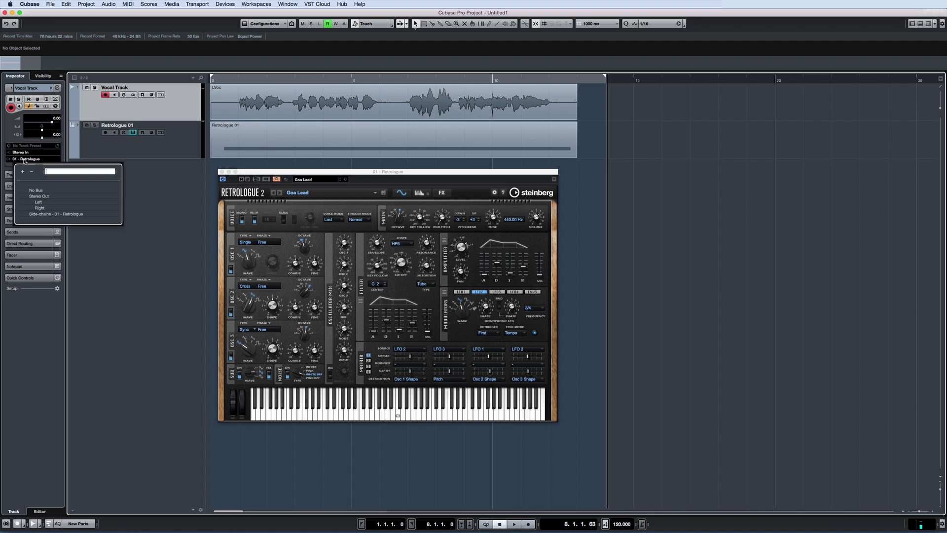
left_click(40, 197)
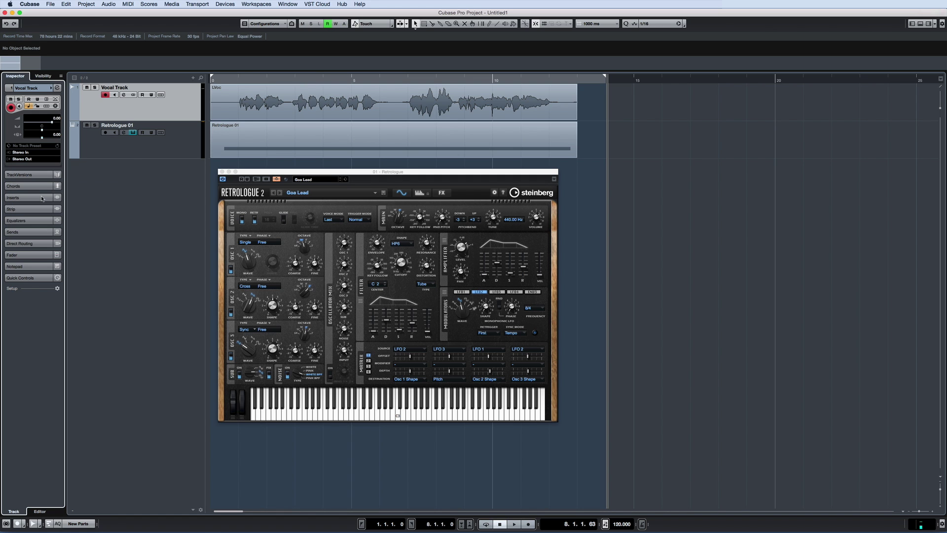
Step: Add a Side-chains - 01 Retrologue send in slot 1 and set its level to -4.67 during playback
left_click(34, 232)
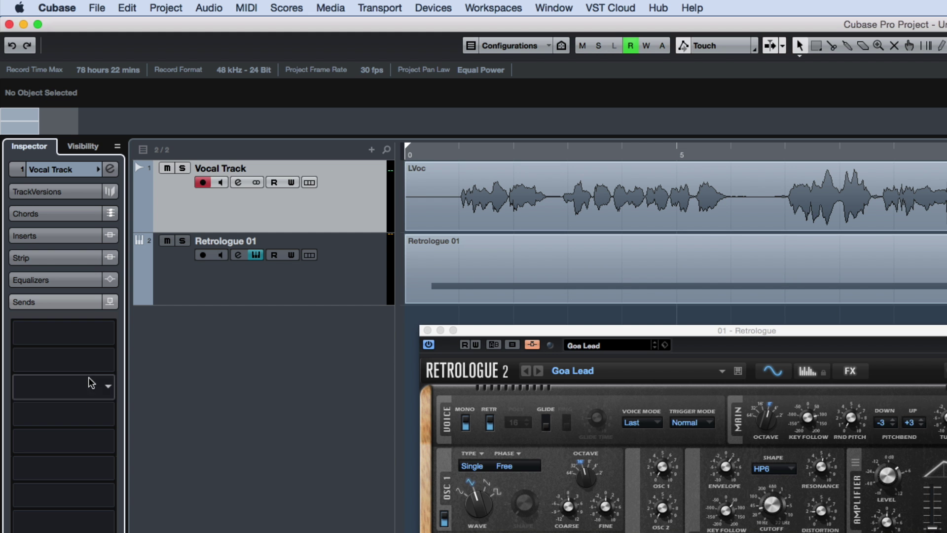
left_click(108, 334)
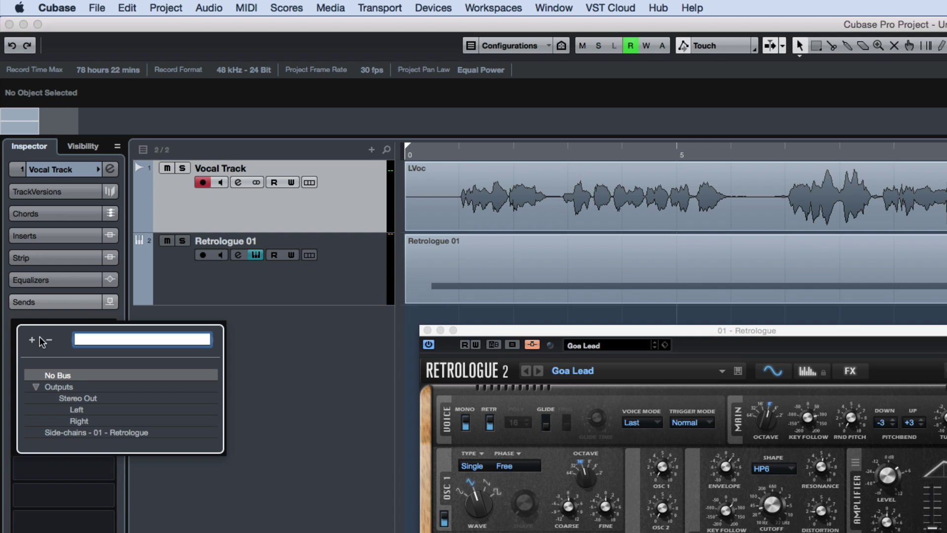
left_click(69, 432)
key("space")
left_click_drag(89, 338, 25, 332)
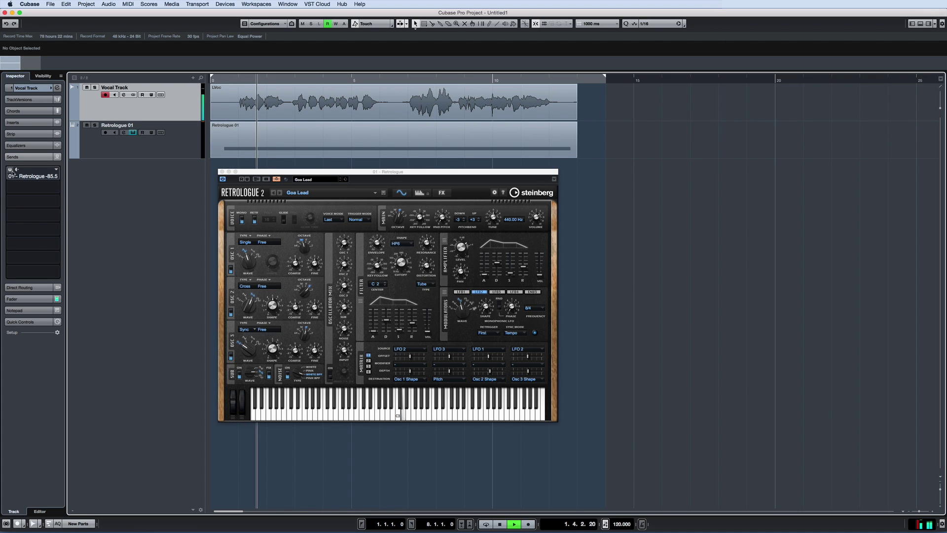
left_click_drag(13, 173, 42, 177)
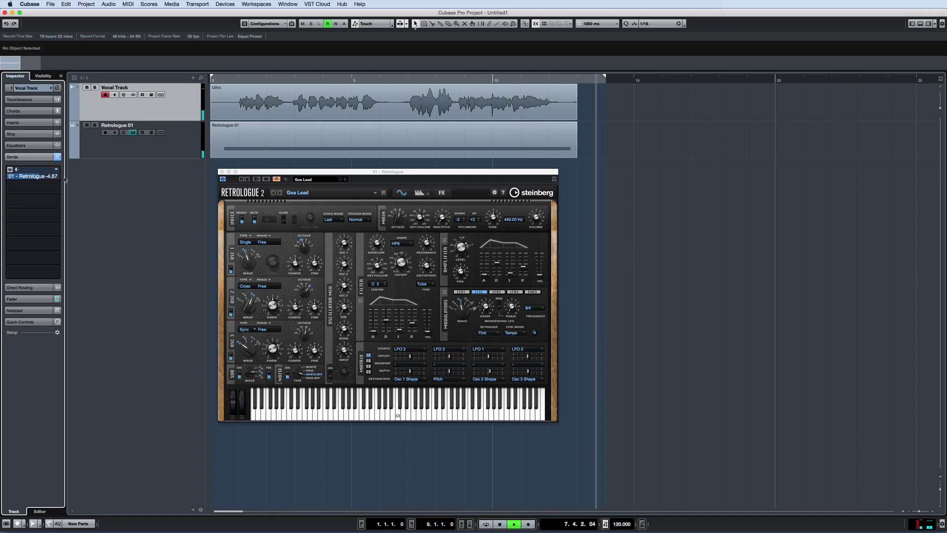
key("space")
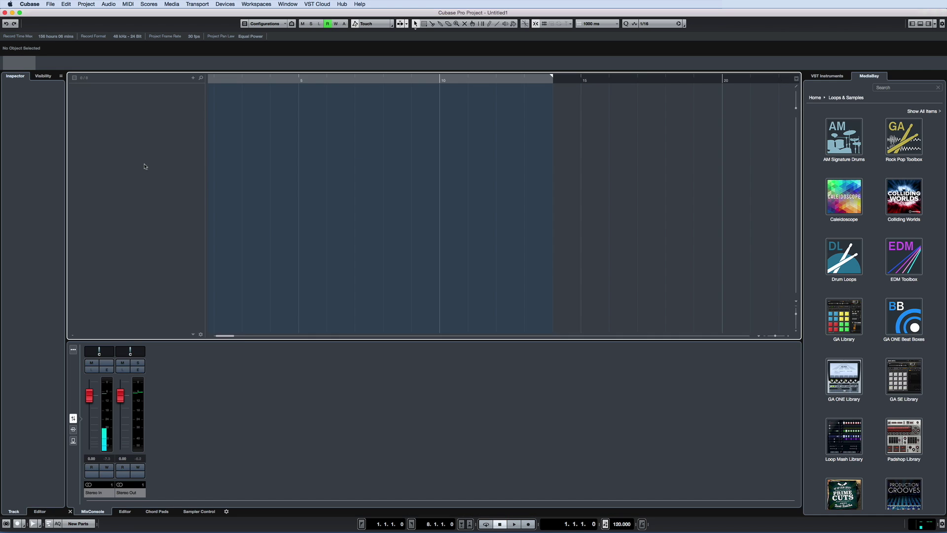
Step: Add a new sampler track, Sampler Track 01
right_click(144, 162)
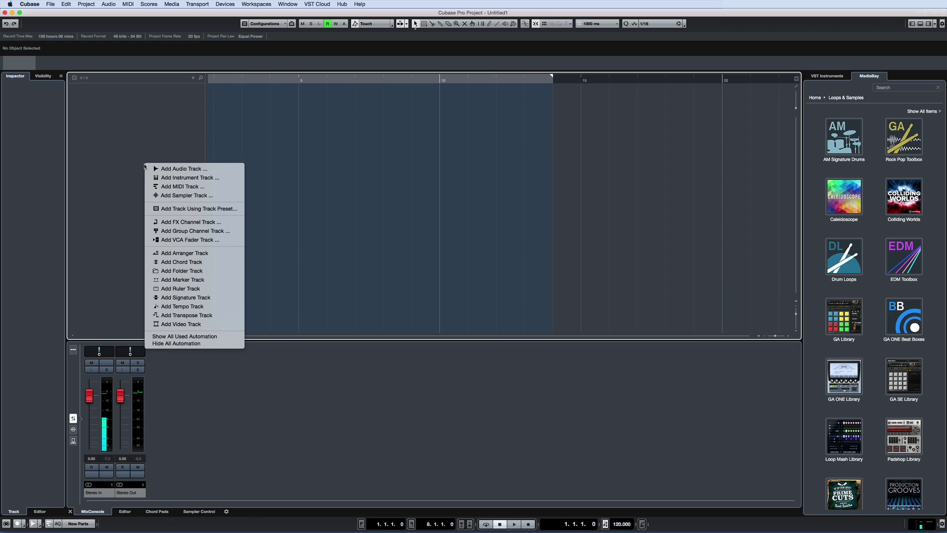
left_click(179, 195)
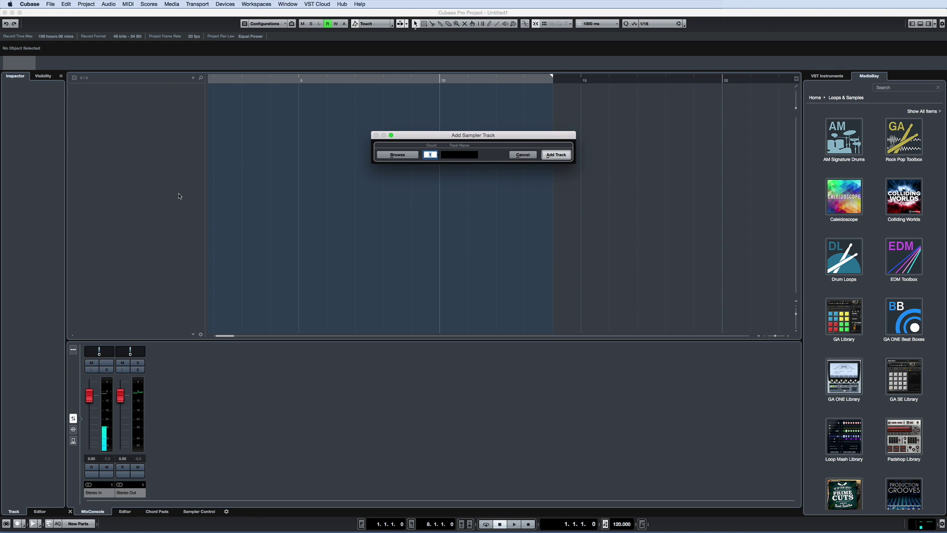
left_click(556, 155)
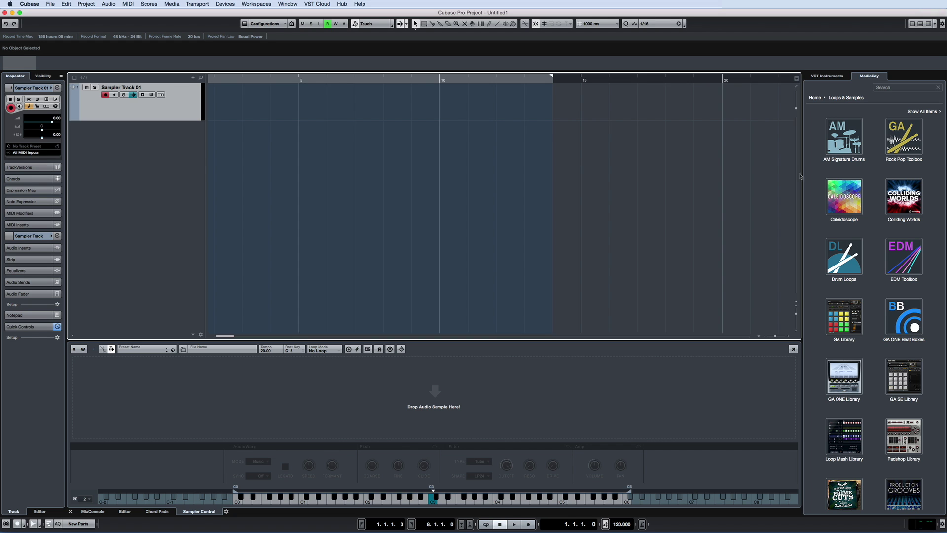
Step: Load the Caleidoscope sample Voxscape 03 - D2 (II)_RT.wav into Sampler Control
left_click(857, 208)
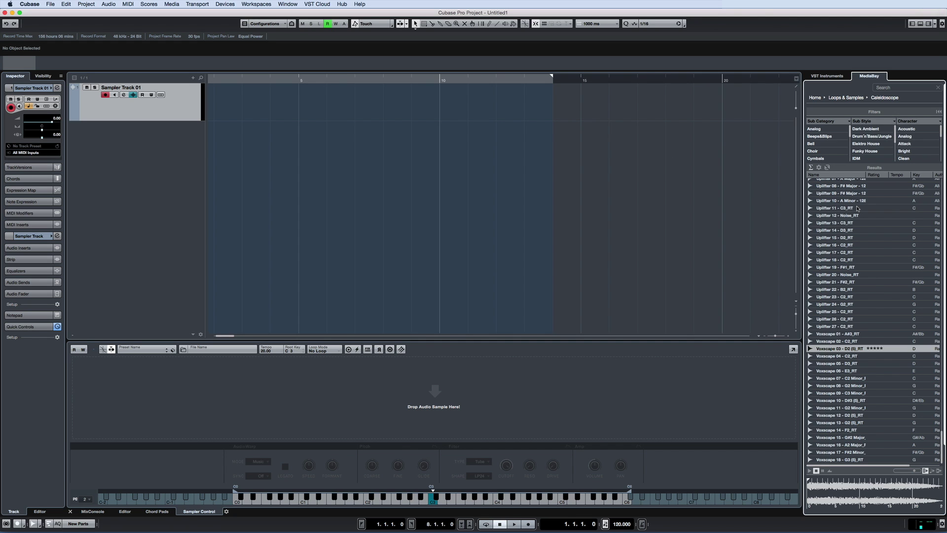
left_click_drag(822, 348, 554, 361)
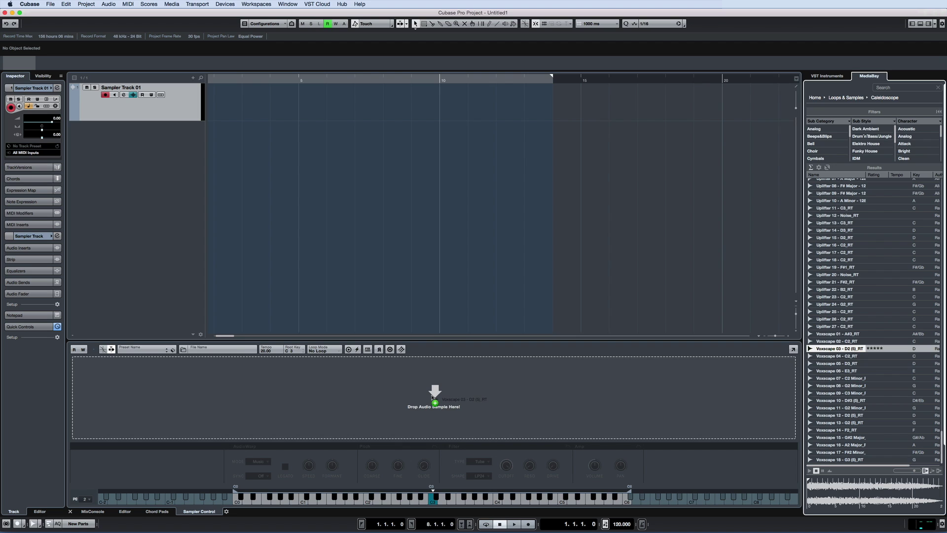
left_click_drag(433, 396, 432, 397)
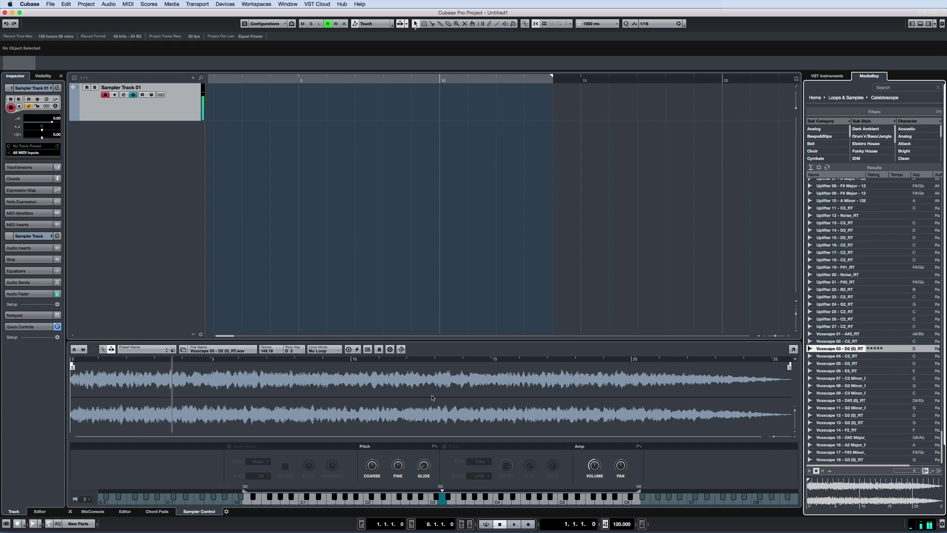
Step: Add a Retrologue 01 track with the Modular Sequence preset and side-chain on, then list the sampler's outputs
right_click(148, 140)
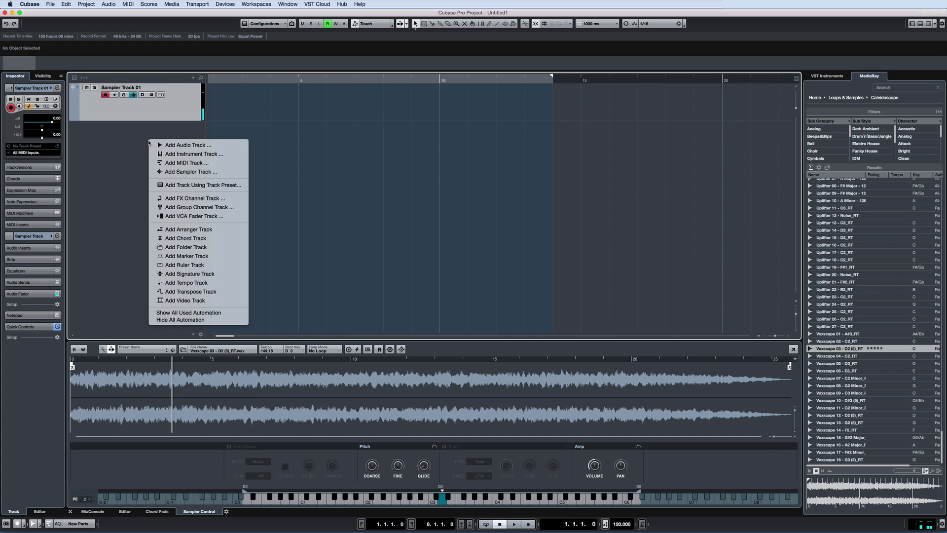
left_click(161, 152)
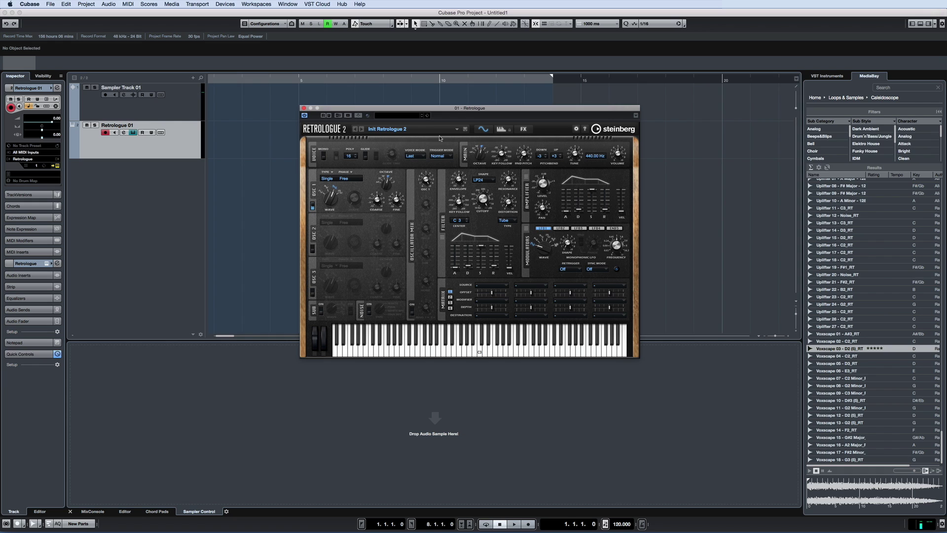
left_click(426, 116)
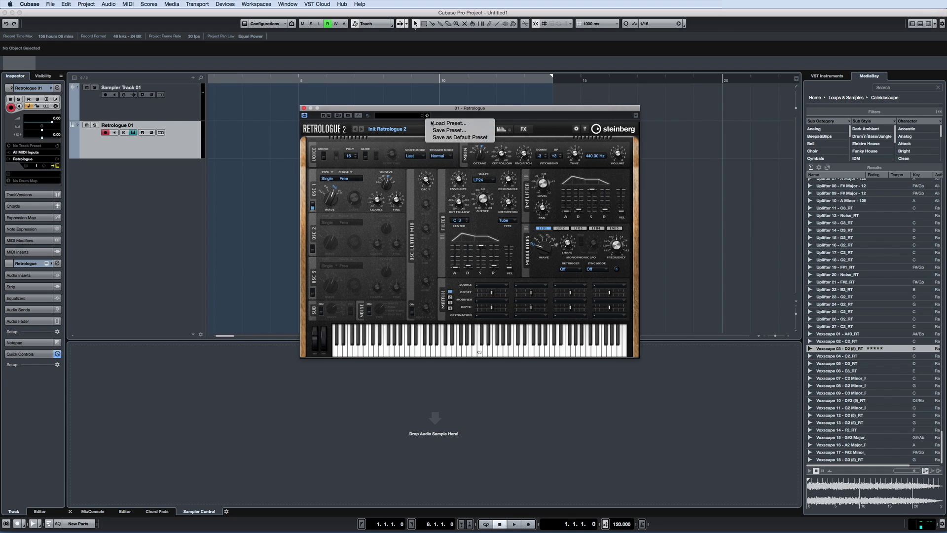
left_click(434, 123)
left_click(643, 274)
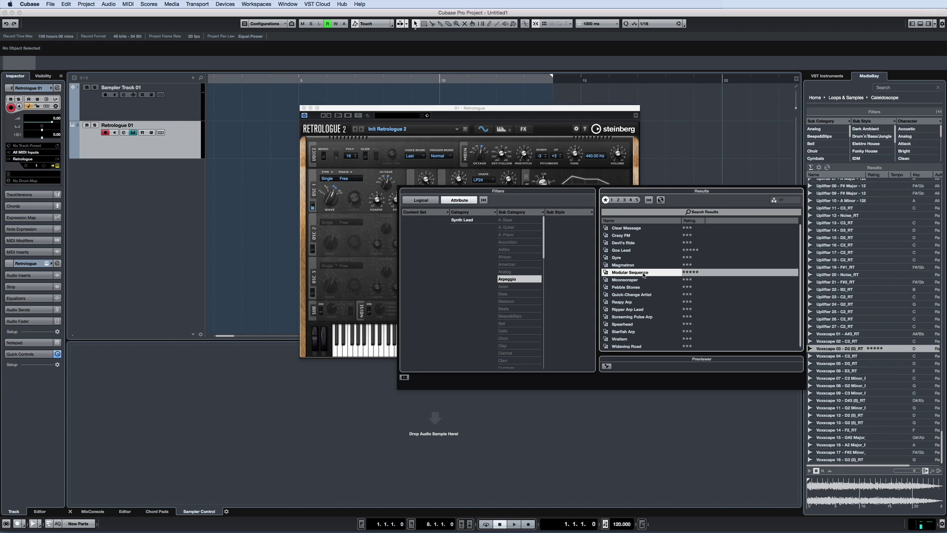
double_click(643, 274)
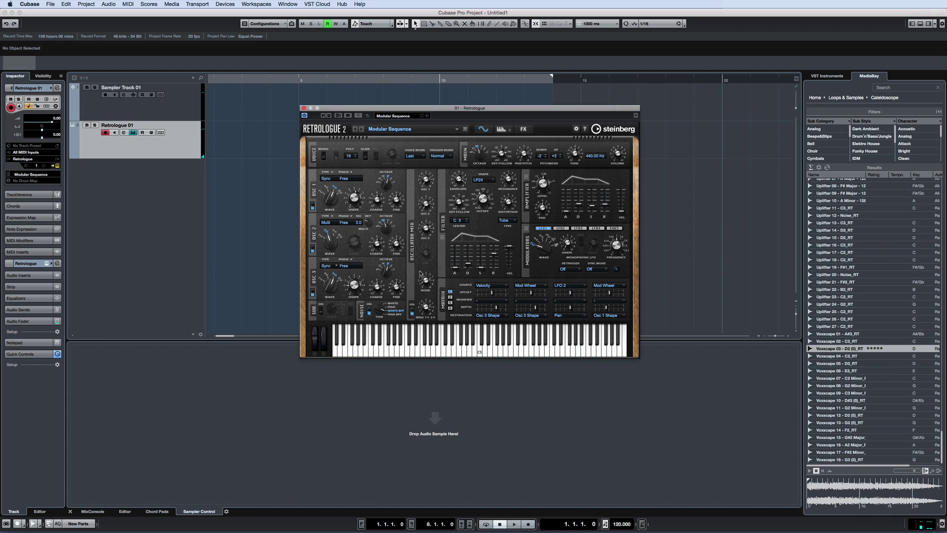
left_click(359, 116)
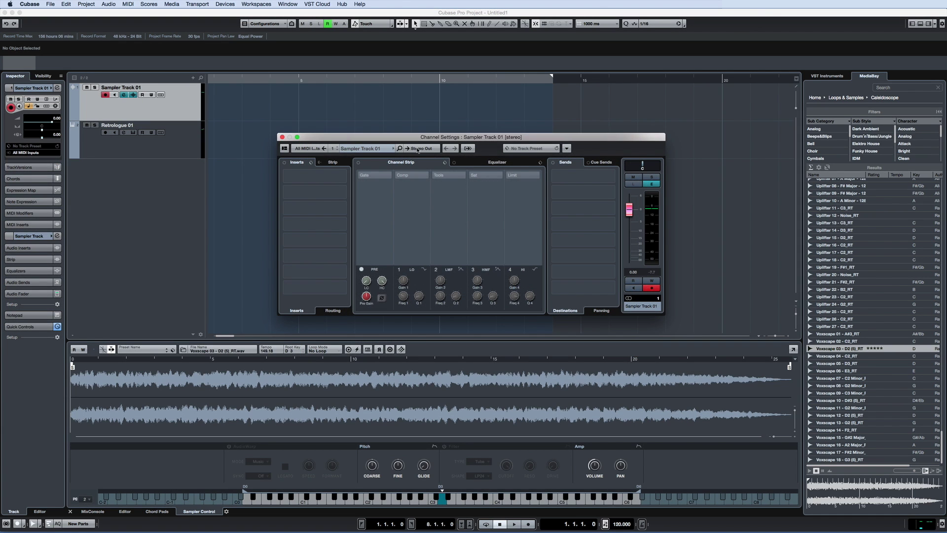
left_click(418, 149)
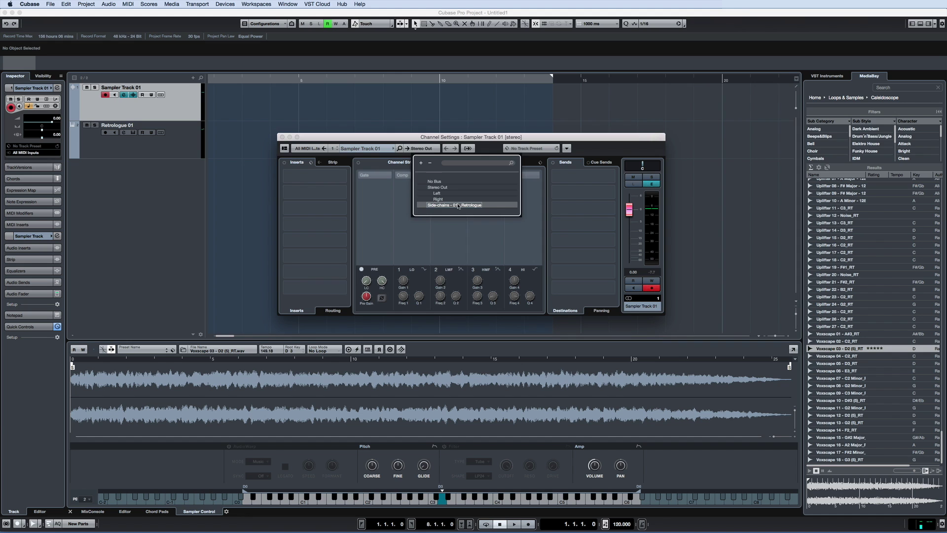